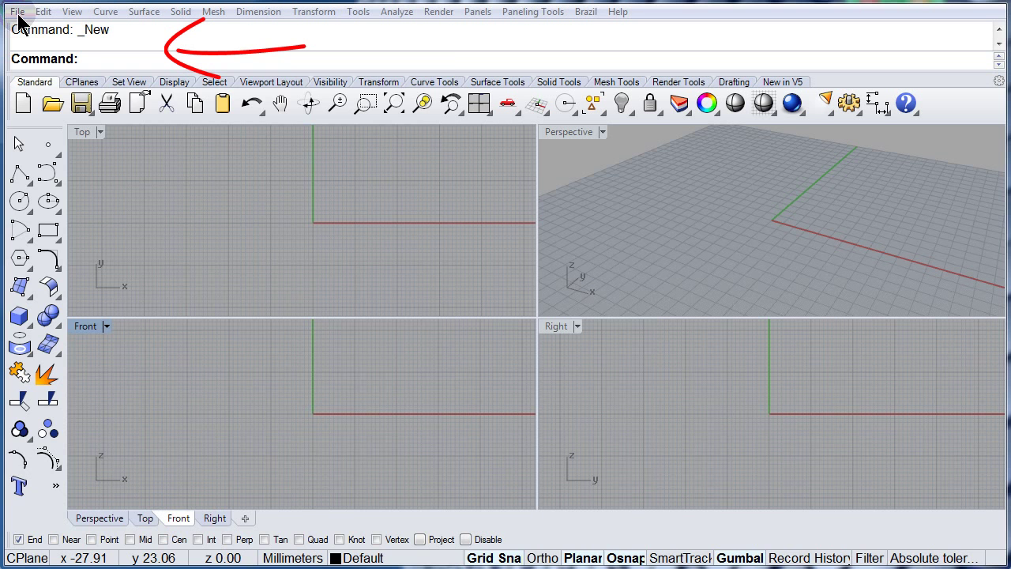
# - Open the 03_03_Arcs.3dm model from the All_3DM_Files folder
pyautogui.click(17, 11)
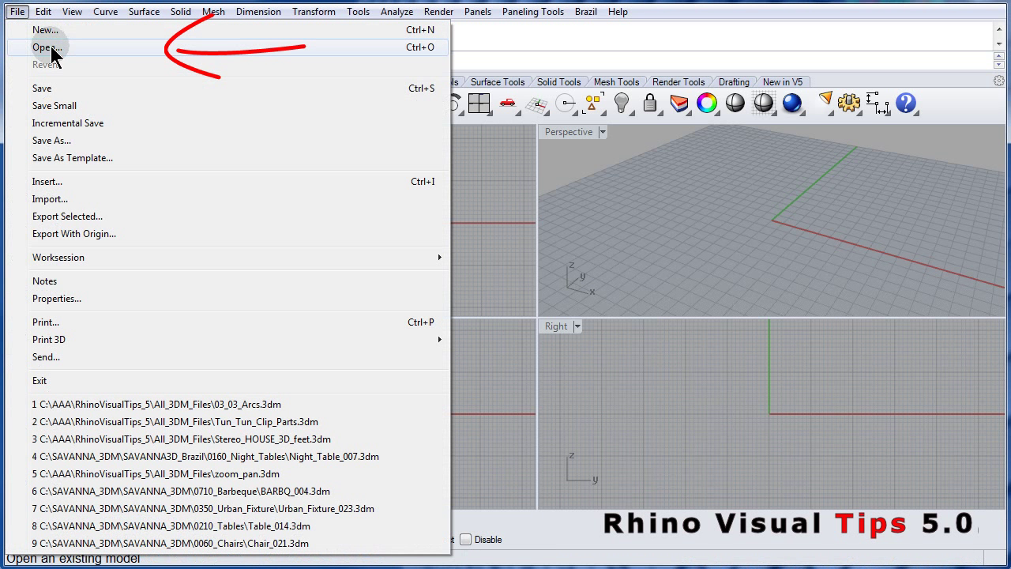
pyautogui.click(155, 49)
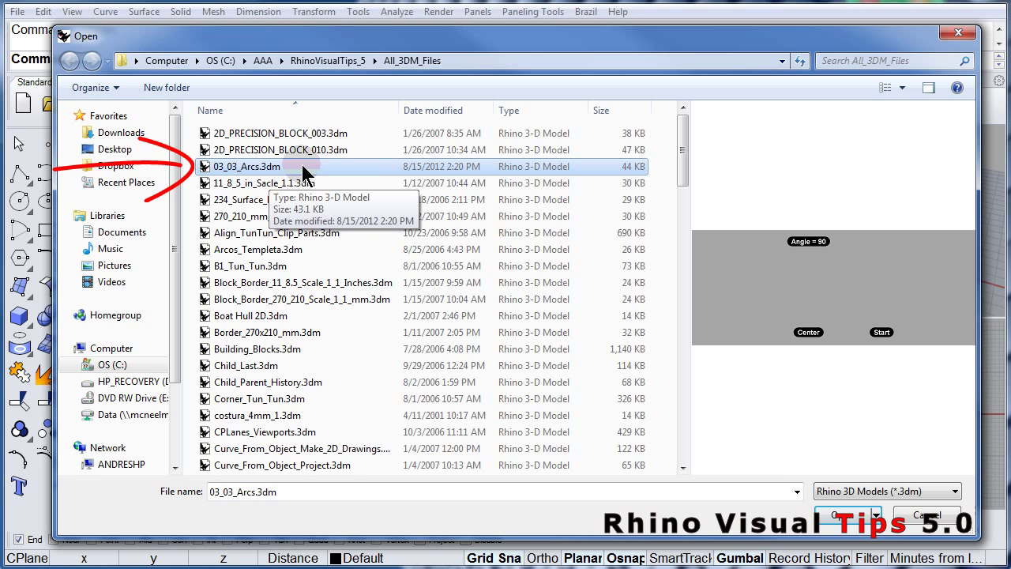
pyautogui.click(830, 513)
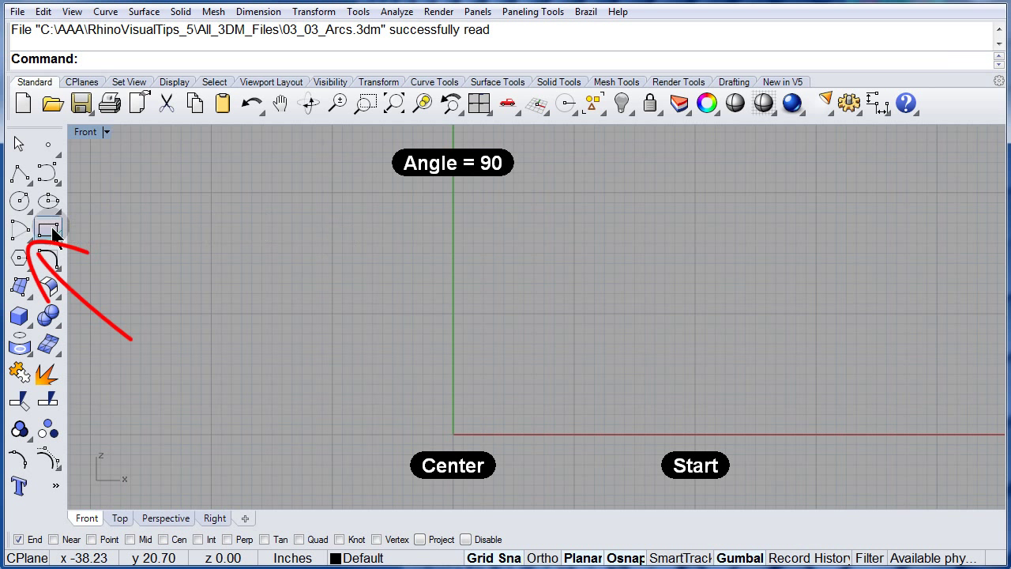
# - Tear the Arc flyout off into a floating Arc toolbar and browse the Curve menu
pyautogui.click(22, 237)
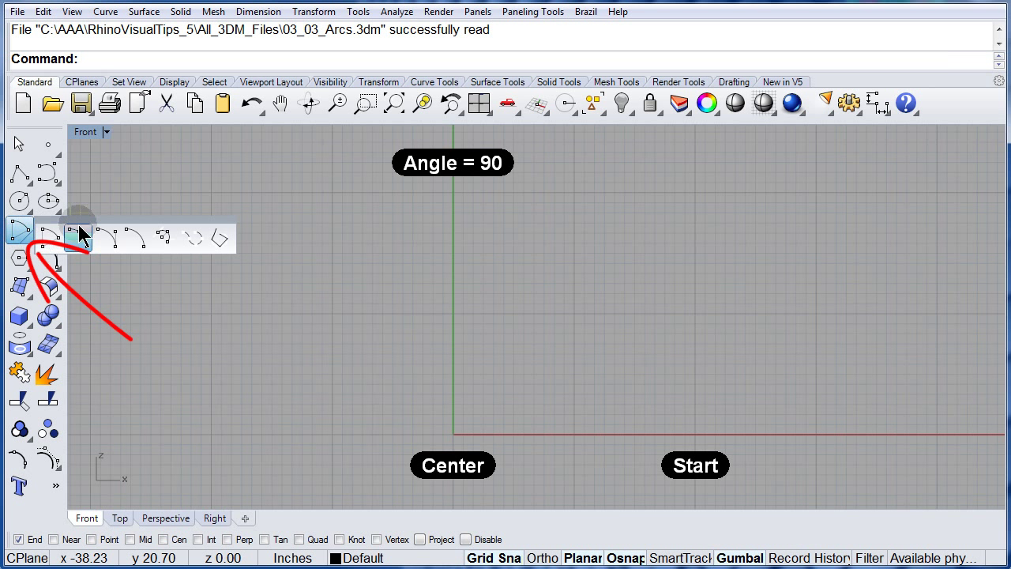
pyautogui.moveTo(97, 222); pyautogui.dragTo(143, 161)
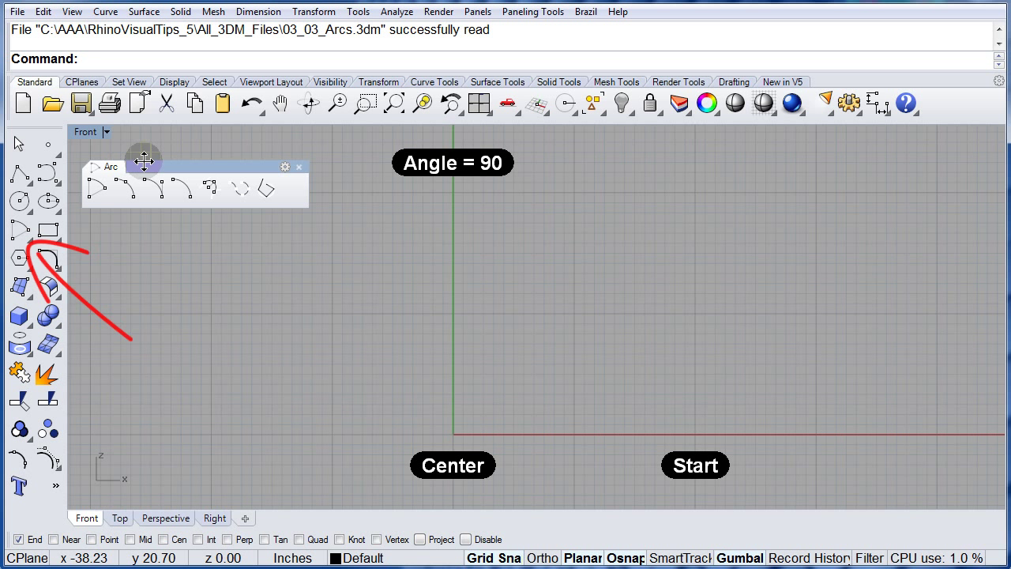
pyautogui.click(106, 14)
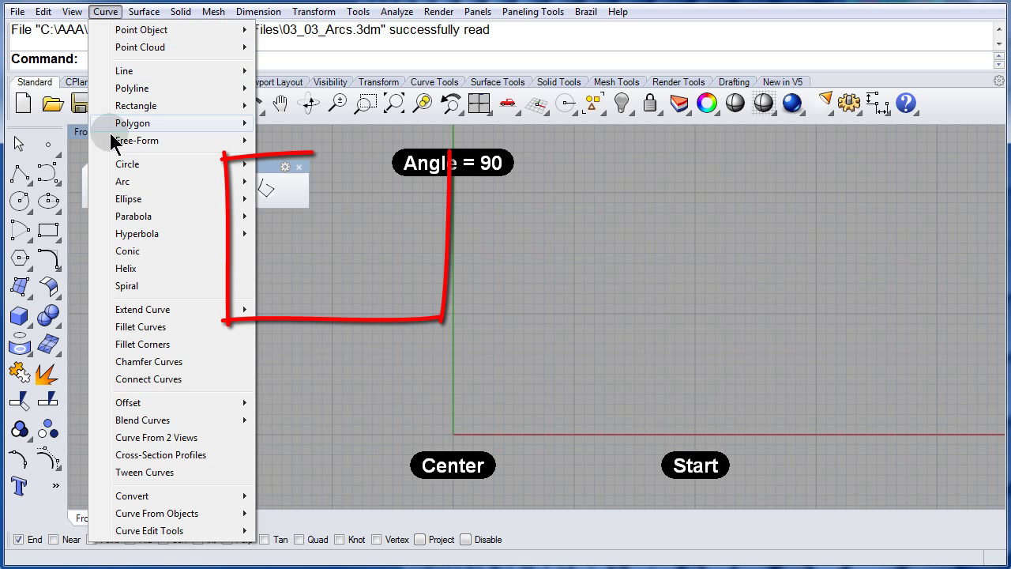
pyautogui.moveTo(96, 188)
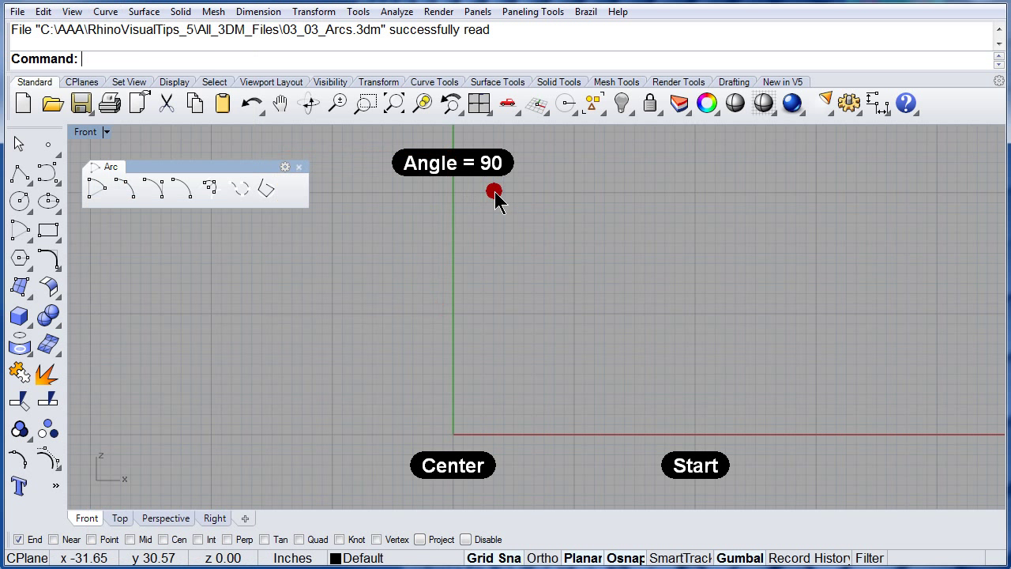
pyautogui.click(101, 190)
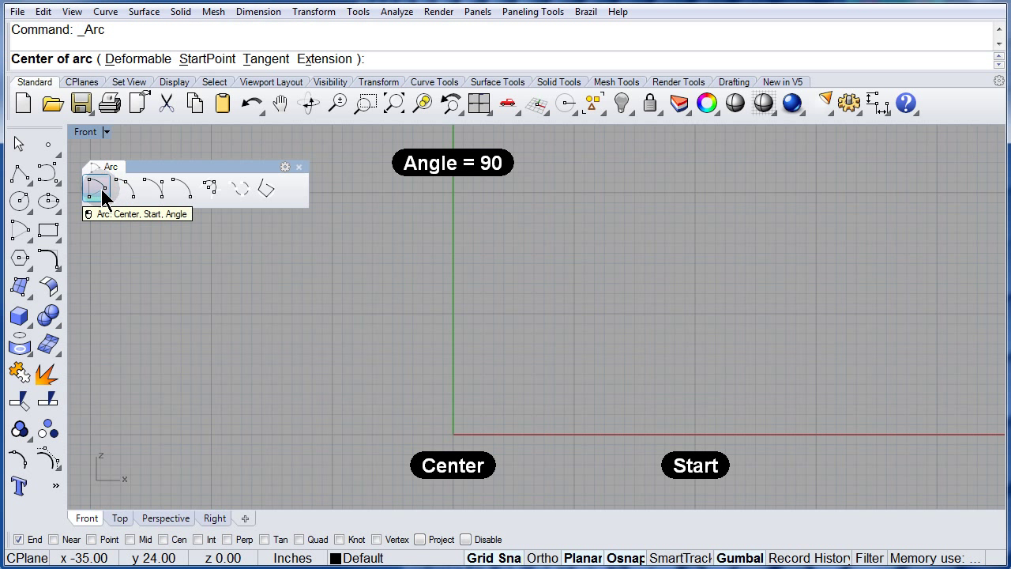
pyautogui.click(453, 434)
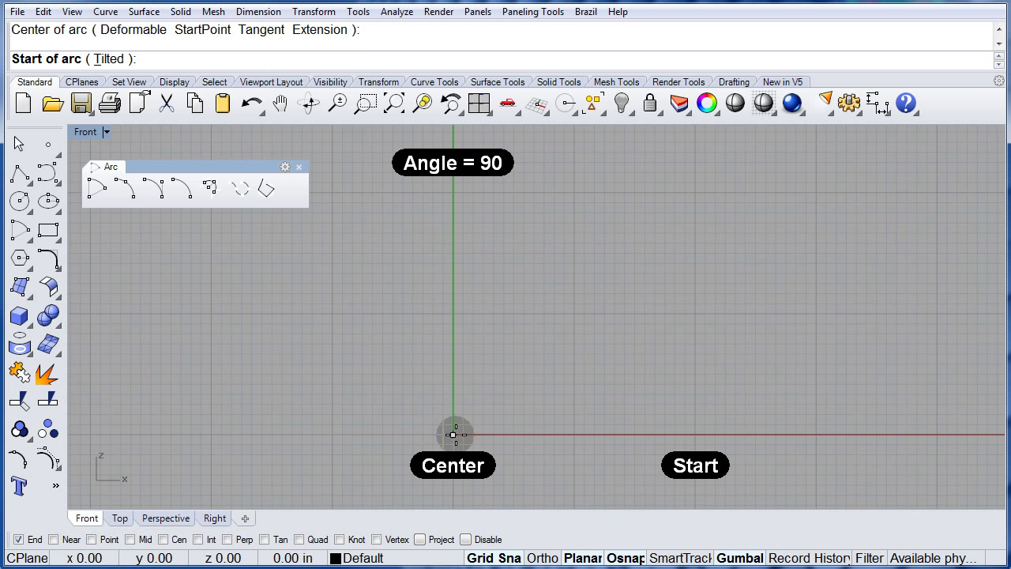
pyautogui.click(695, 434)
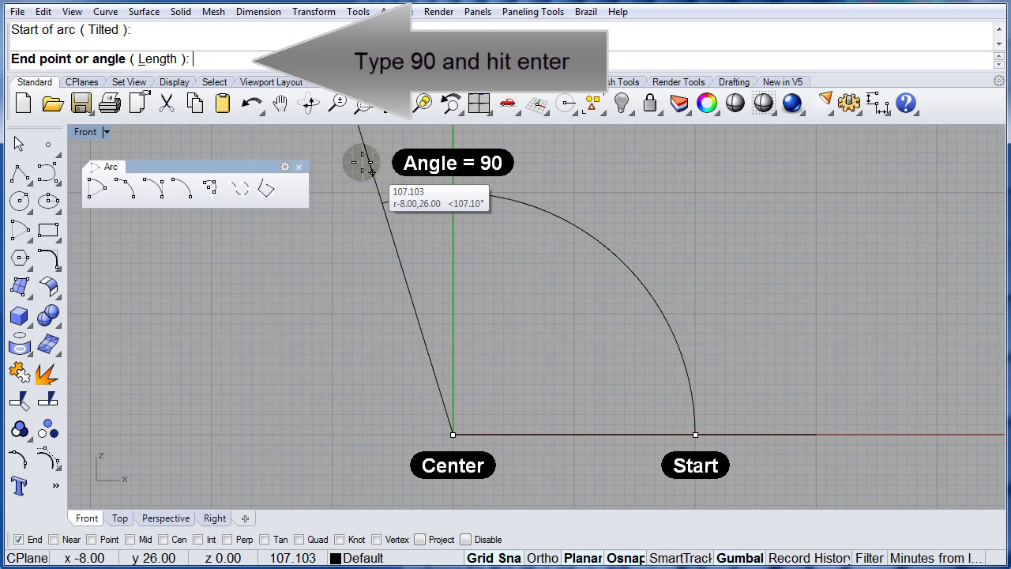
pyautogui.click(195, 58)
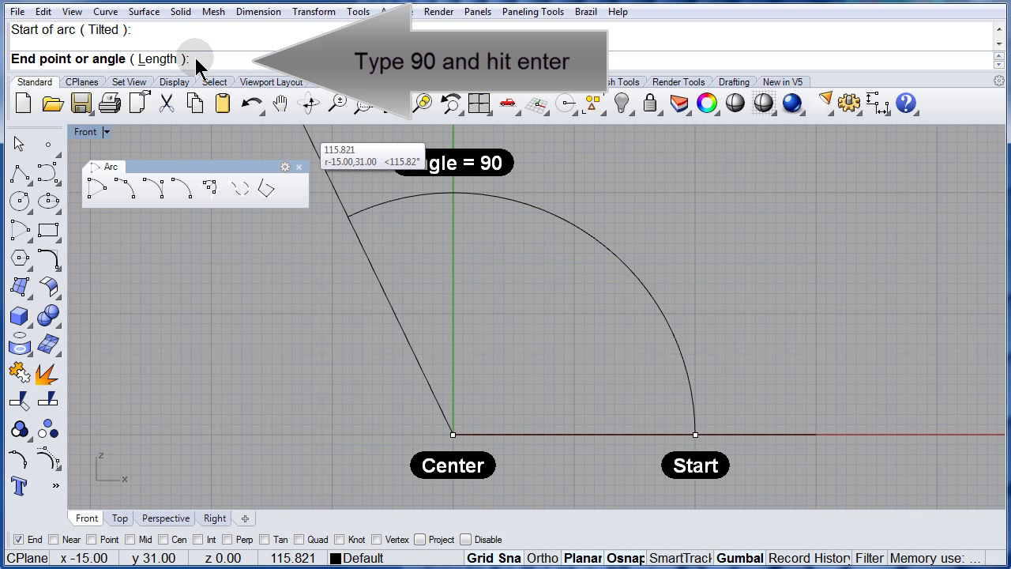
pyautogui.write('90')
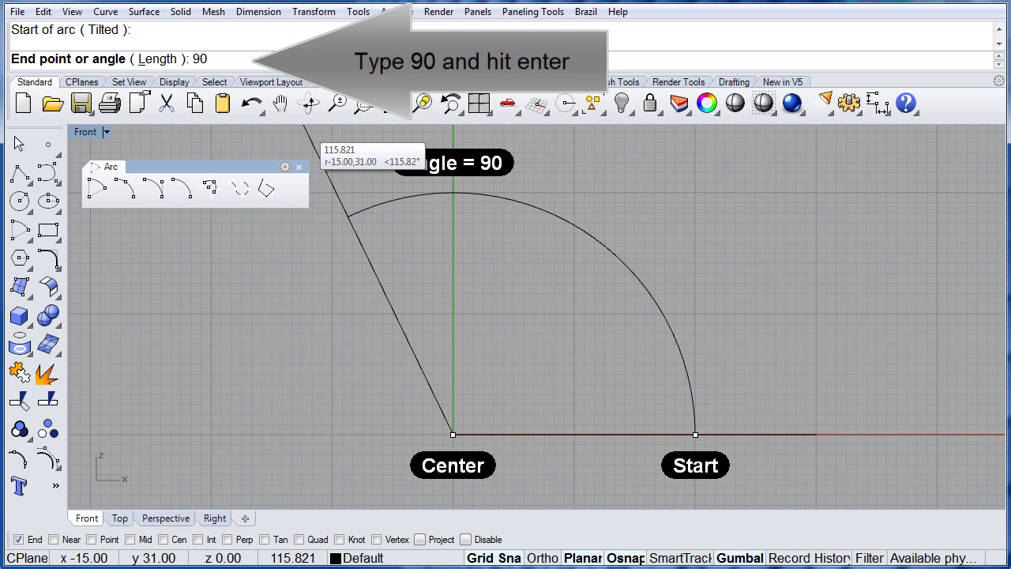
pyautogui.press('Return')
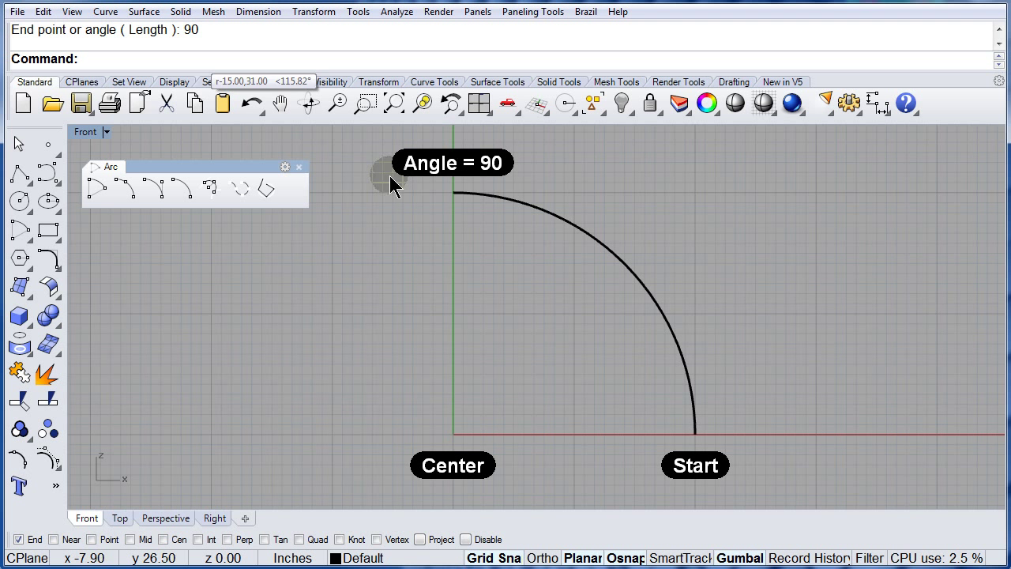
pyautogui.click(509, 209)
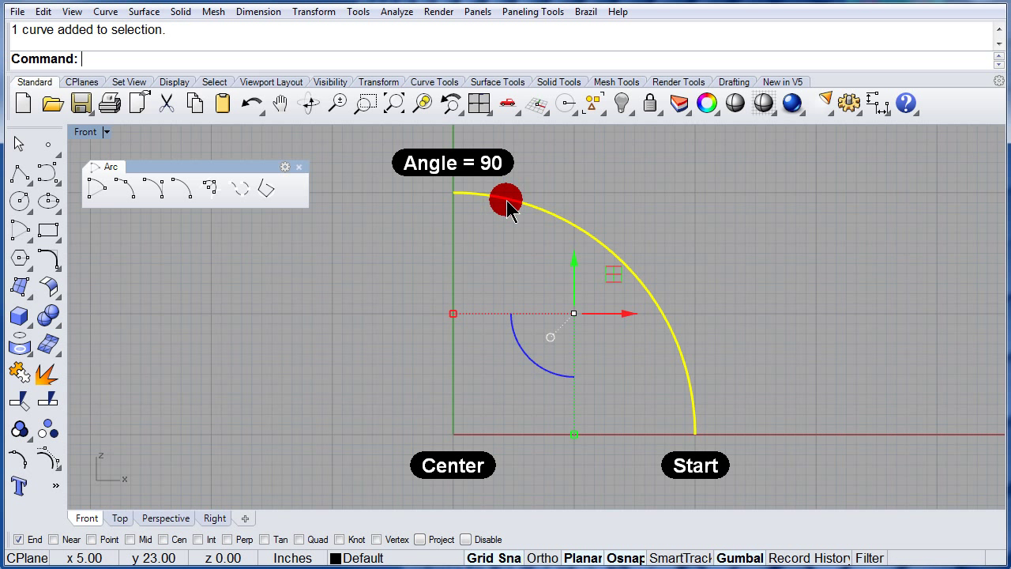
pyautogui.click(43, 11)
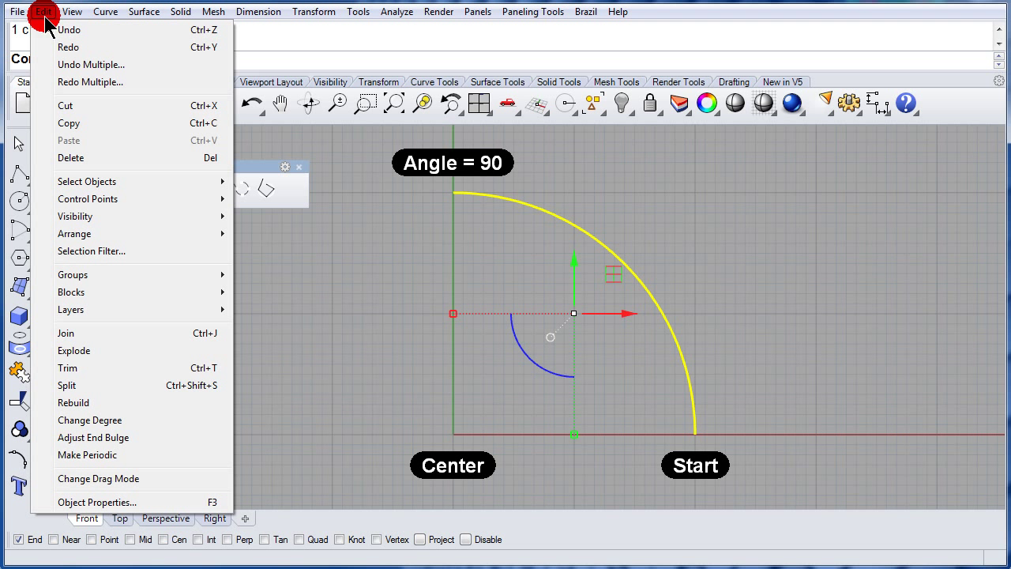
pyautogui.click(70, 158)
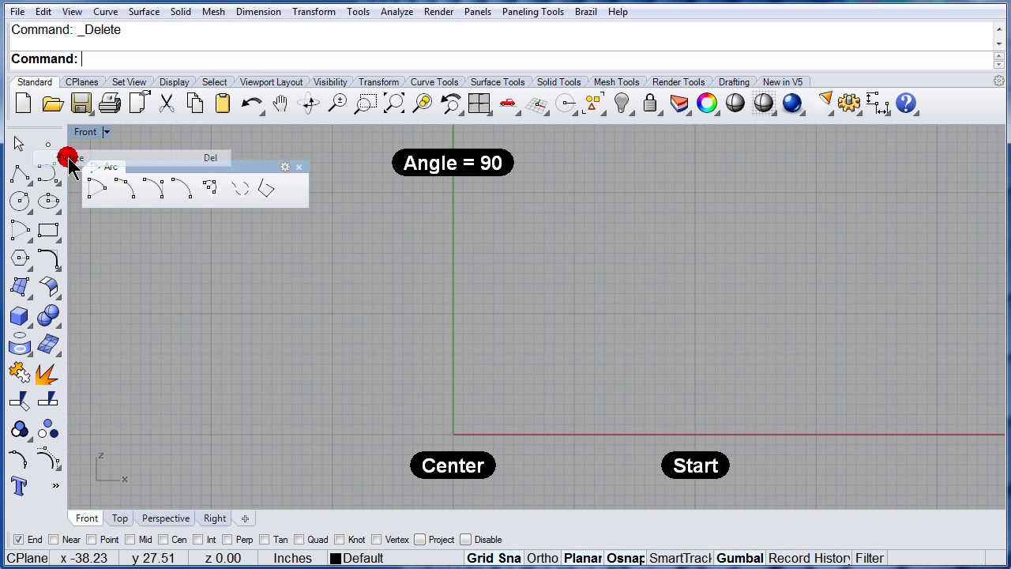
# - Draw a 180° half-circle arc centred at the origin, starting at the Start mark
pyautogui.click(101, 196)
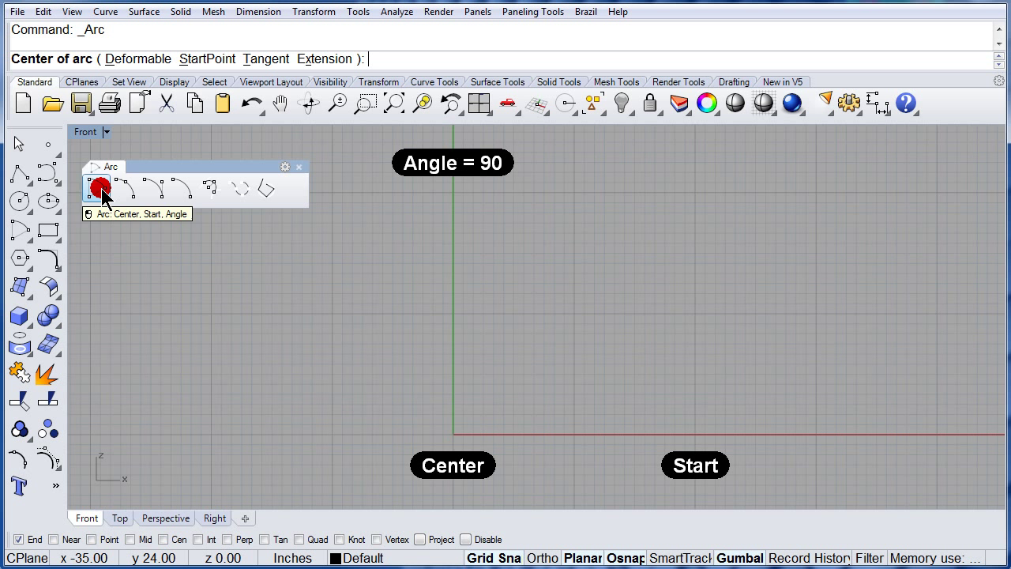
pyautogui.click(454, 433)
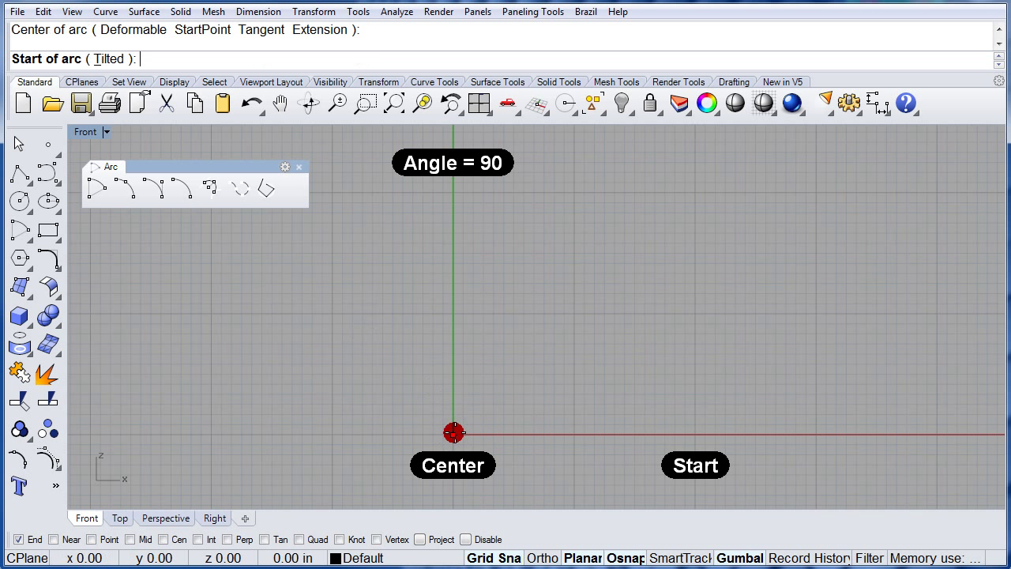
pyautogui.click(695, 433)
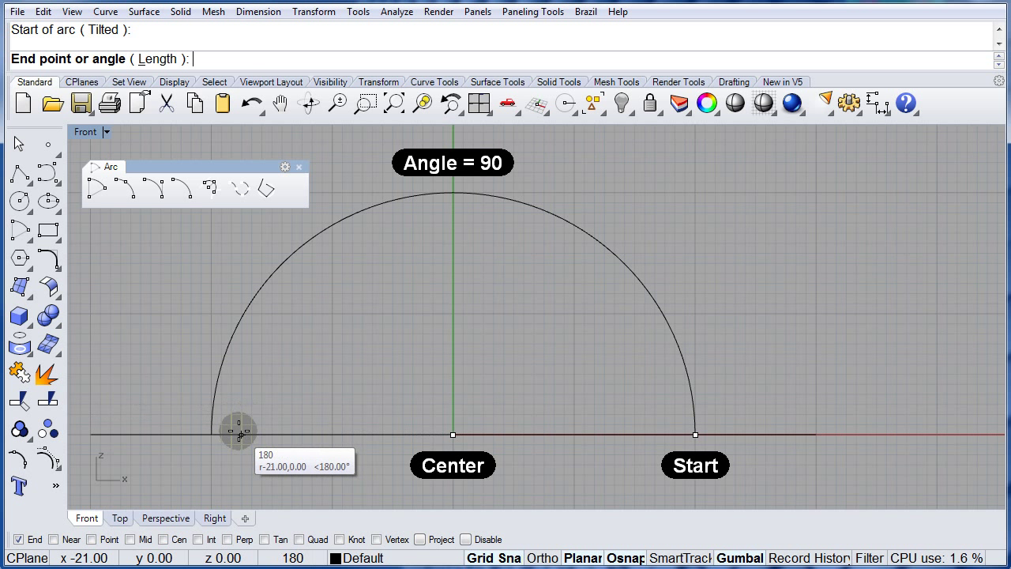
pyautogui.click(239, 433)
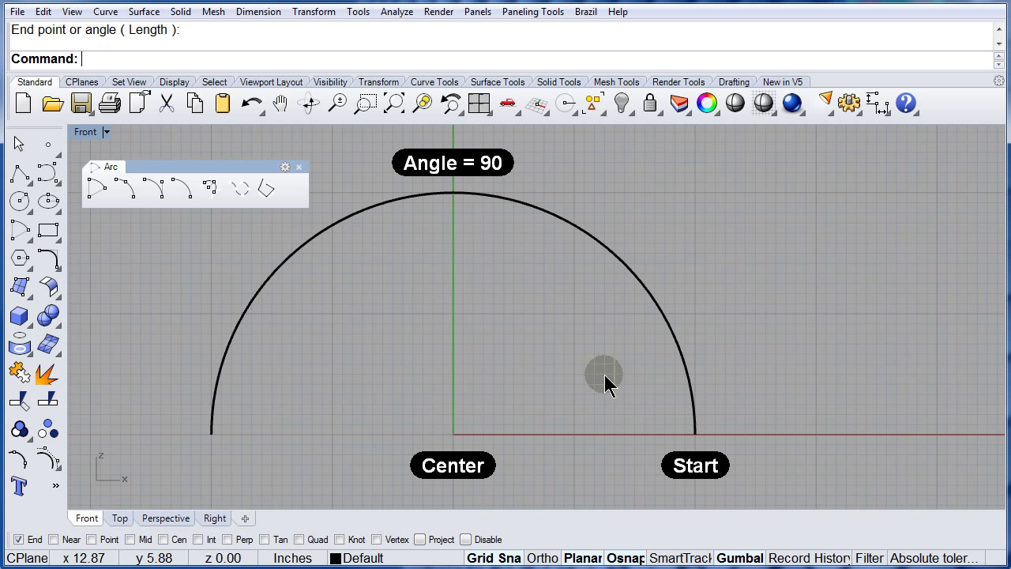
pyautogui.moveTo(861, 359); pyautogui.dragTo(102, 318, button='right')
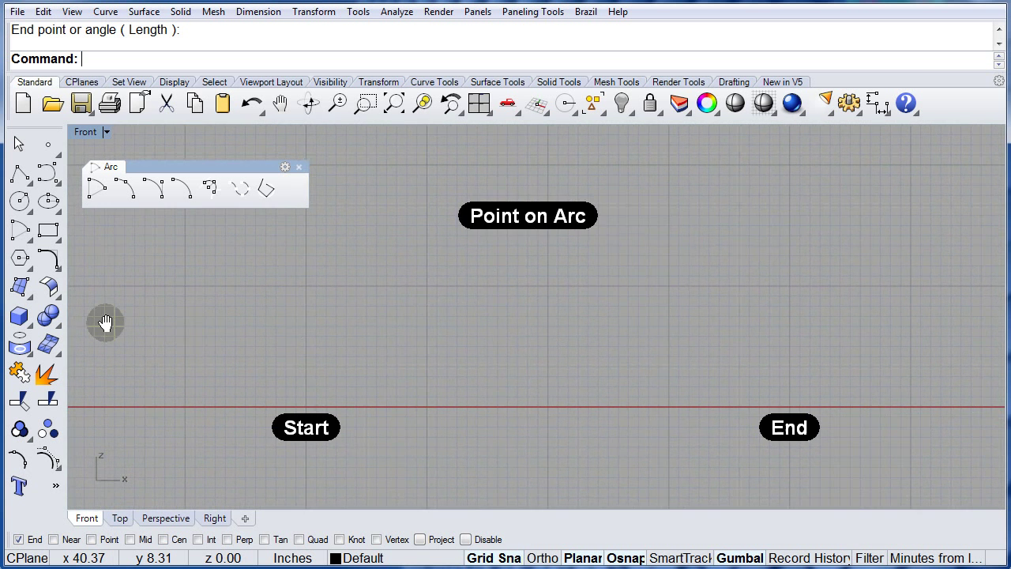
# - Draw a three-point arc from Start to End through the Point on Arc mark, then select it
pyautogui.click(125, 190)
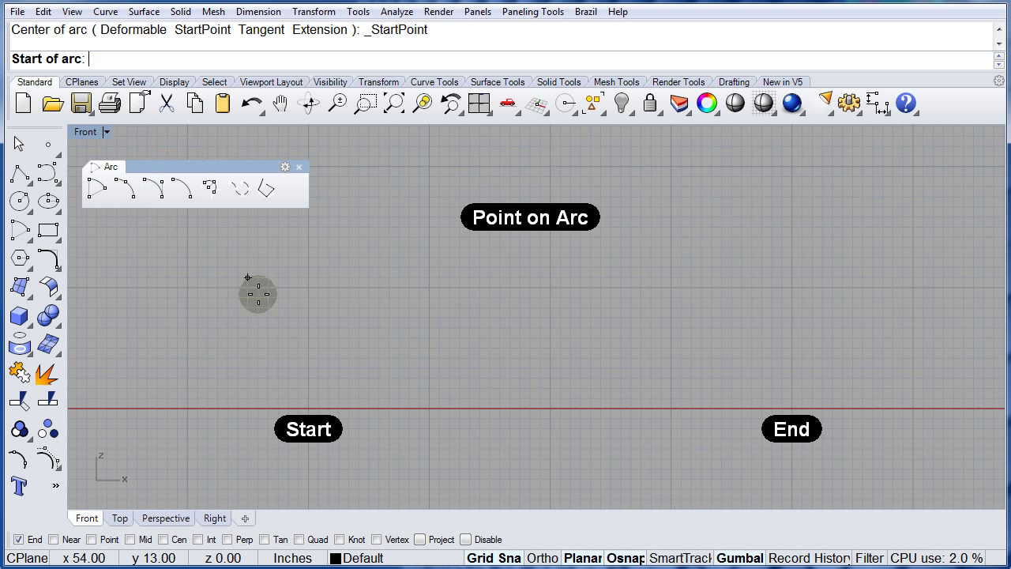
pyautogui.click(309, 408)
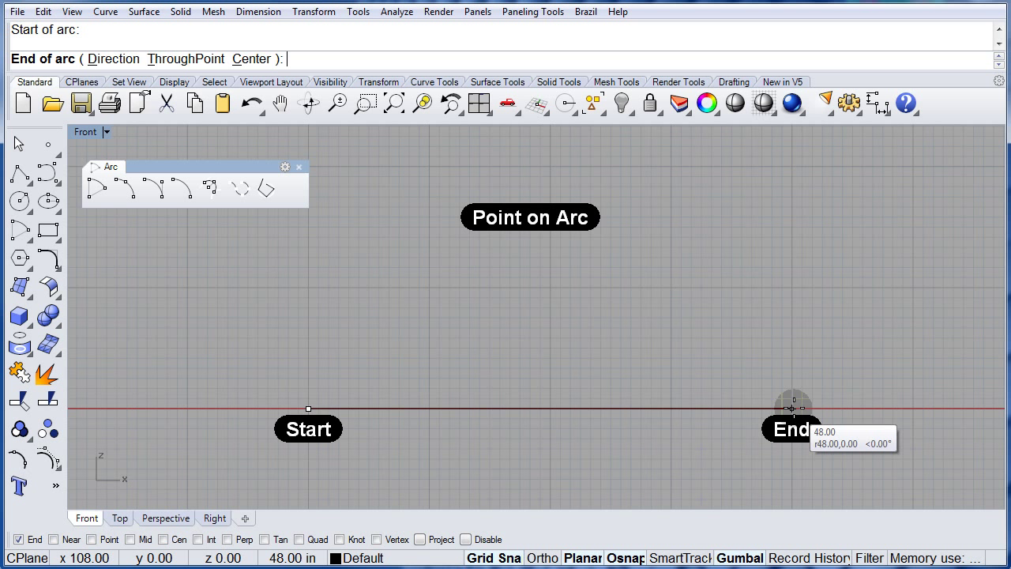
pyautogui.click(792, 409)
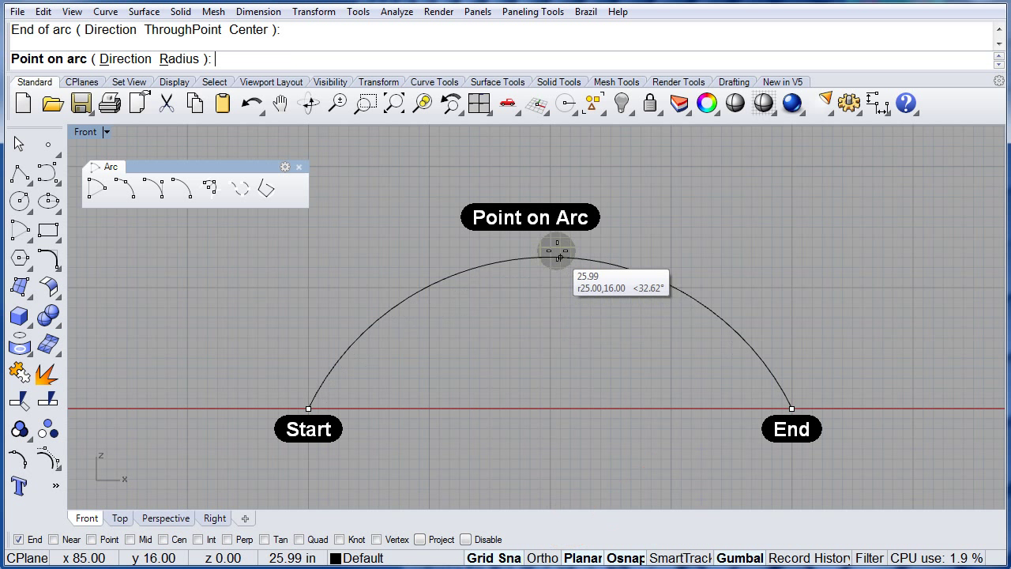
pyautogui.click(549, 238)
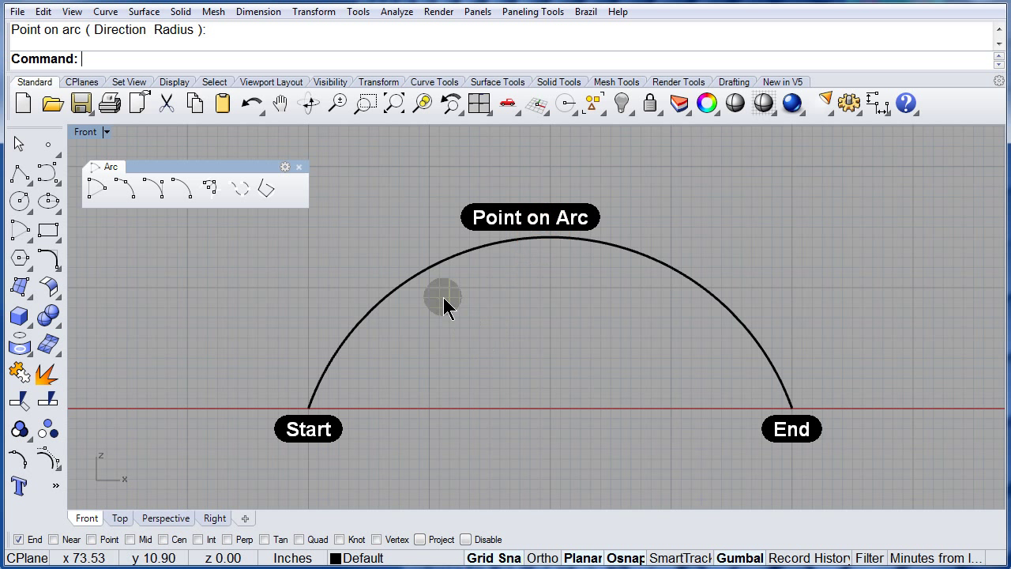
pyautogui.click(413, 281)
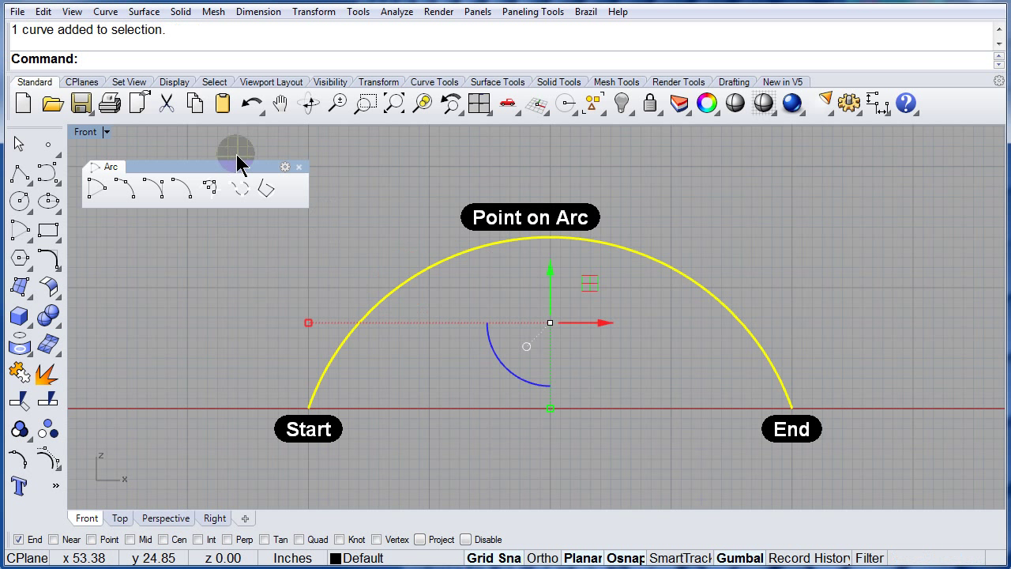
# - Delete the selected three-point arc using Edit > Delete
pyautogui.click(44, 12)
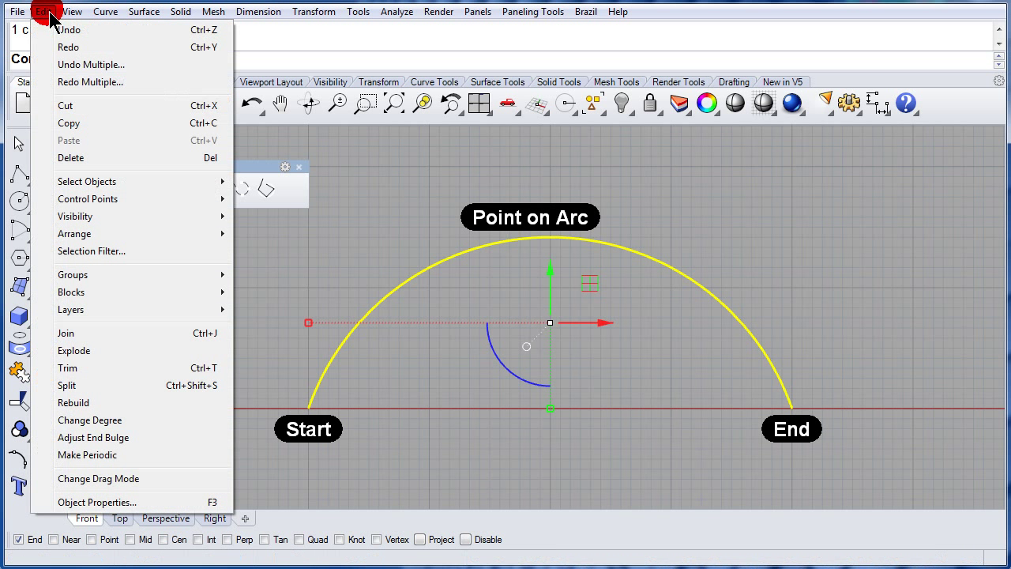
pyautogui.click(70, 159)
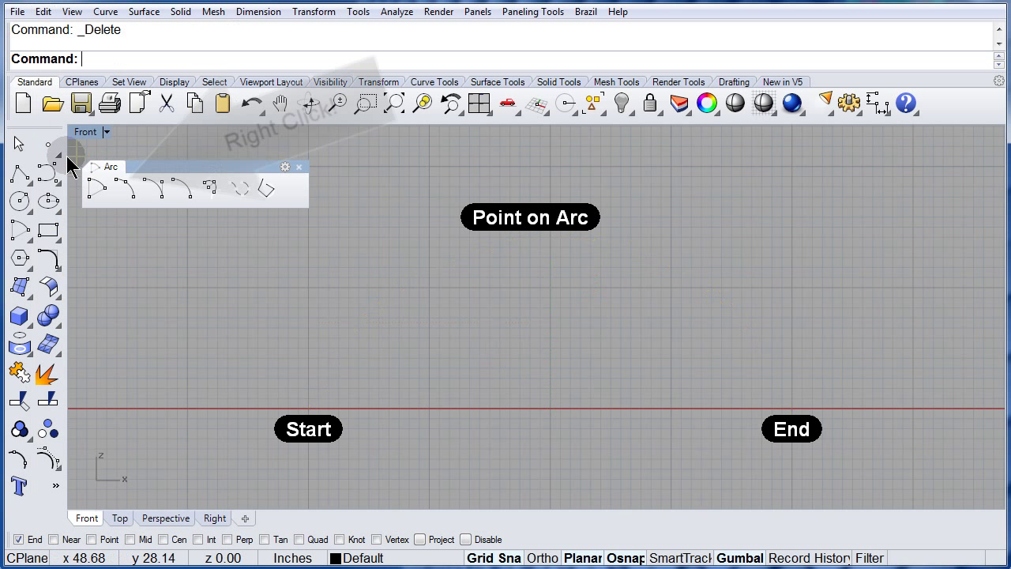
# - Redraw the arc picking Start, then the Point on Arc mark, then End
pyautogui.rightClick(124, 190)
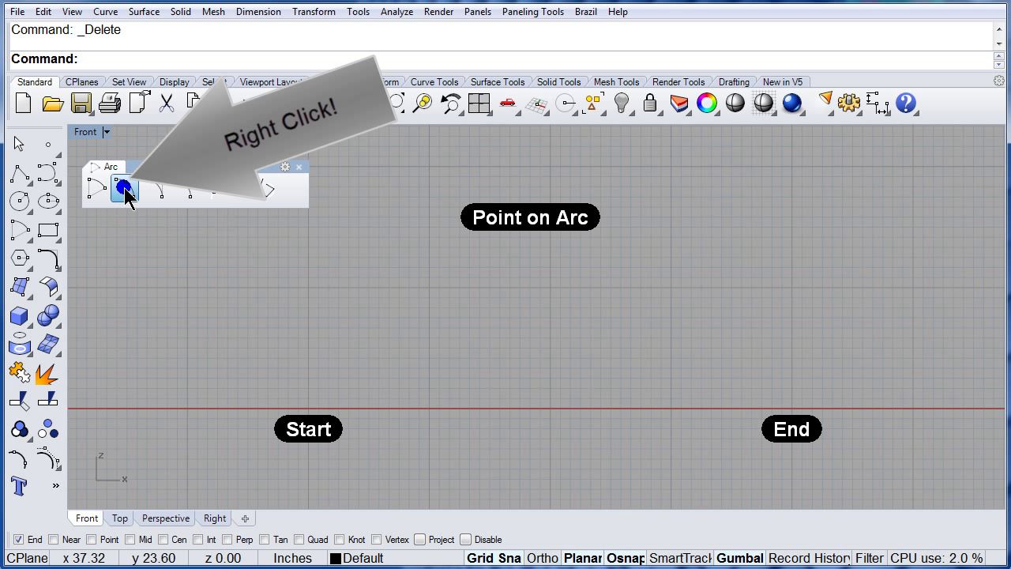
pyautogui.click(309, 409)
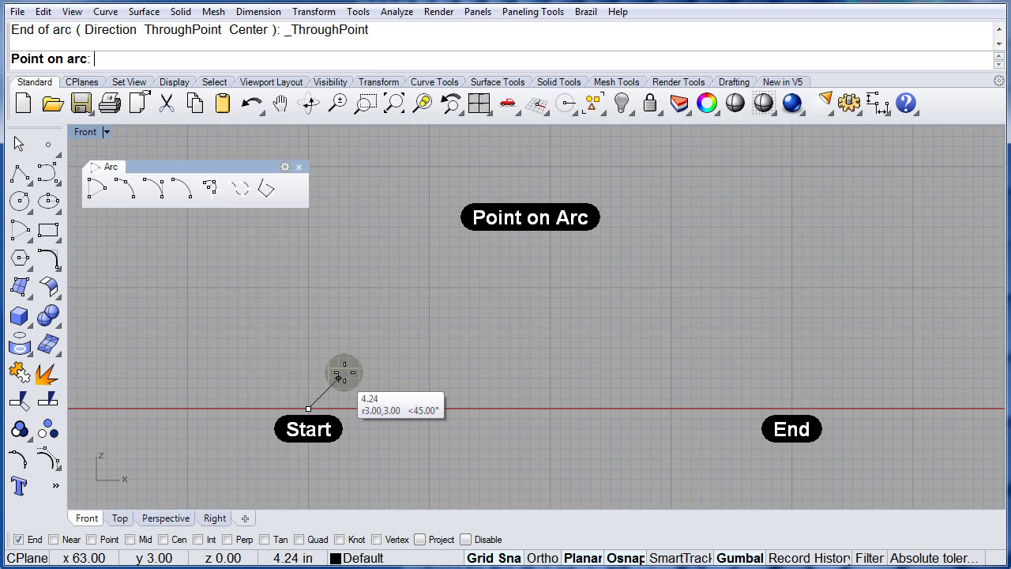
pyautogui.click(530, 247)
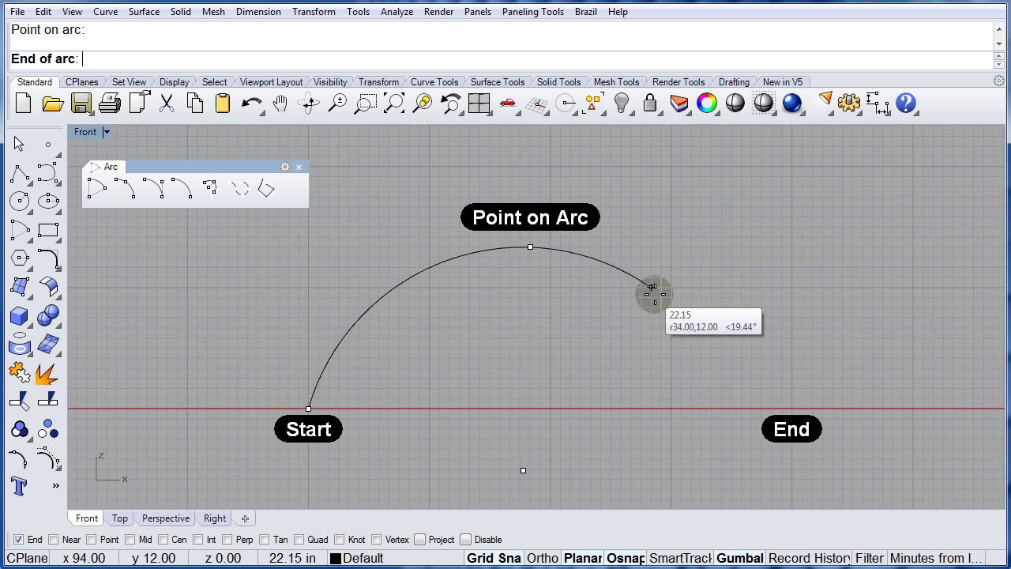
pyautogui.click(793, 407)
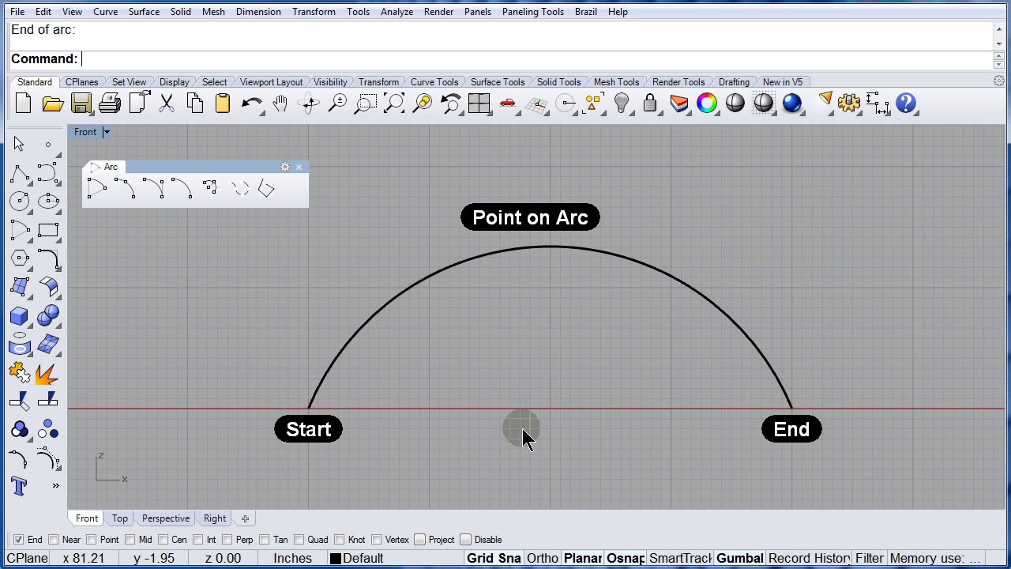
pyautogui.moveTo(885, 359)
pyautogui.mouseDown(button='right')
pyautogui.moveTo(82, 336)
pyautogui.moveTo(994, 346)
pyautogui.mouseUp(button='right')
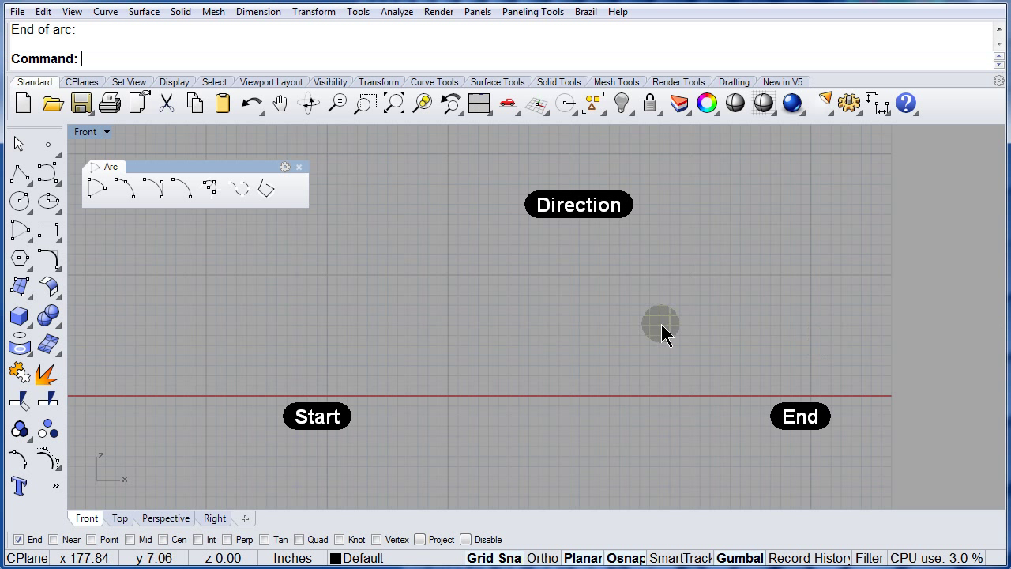
# - Draw an arc from Start to End with its start direction aimed at the Direction mark
pyautogui.click(156, 188)
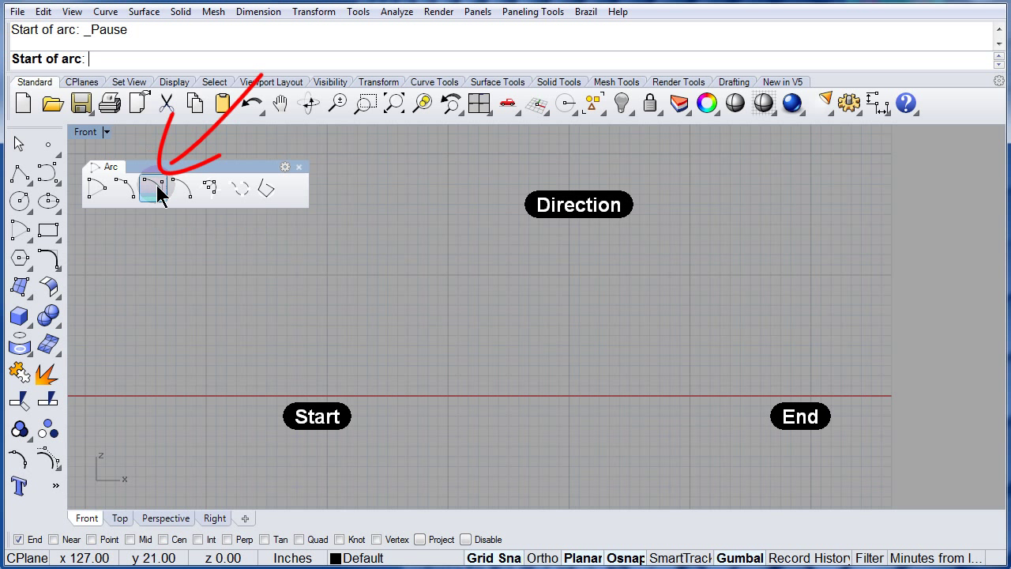
pyautogui.click(323, 393)
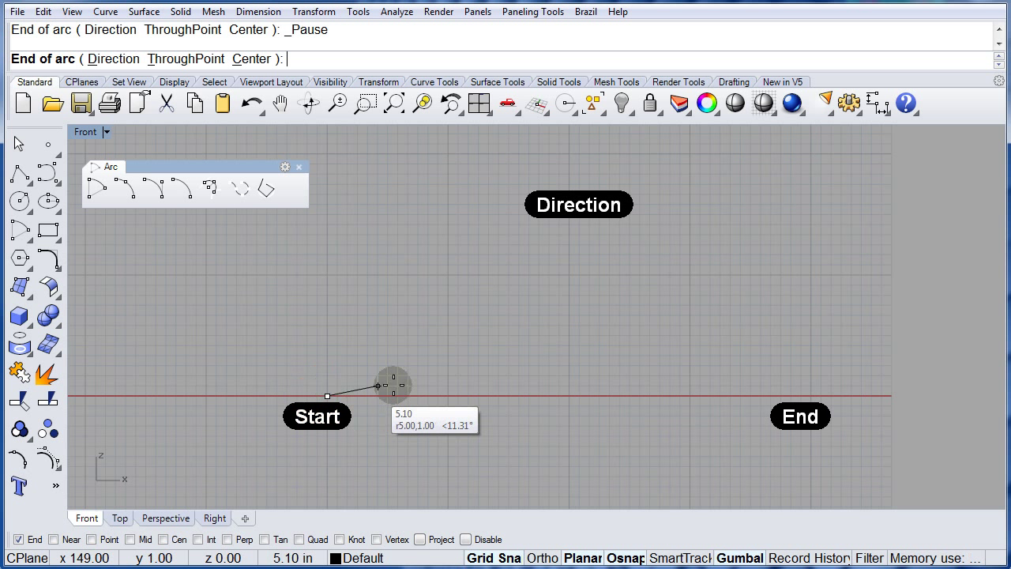
pyautogui.click(811, 395)
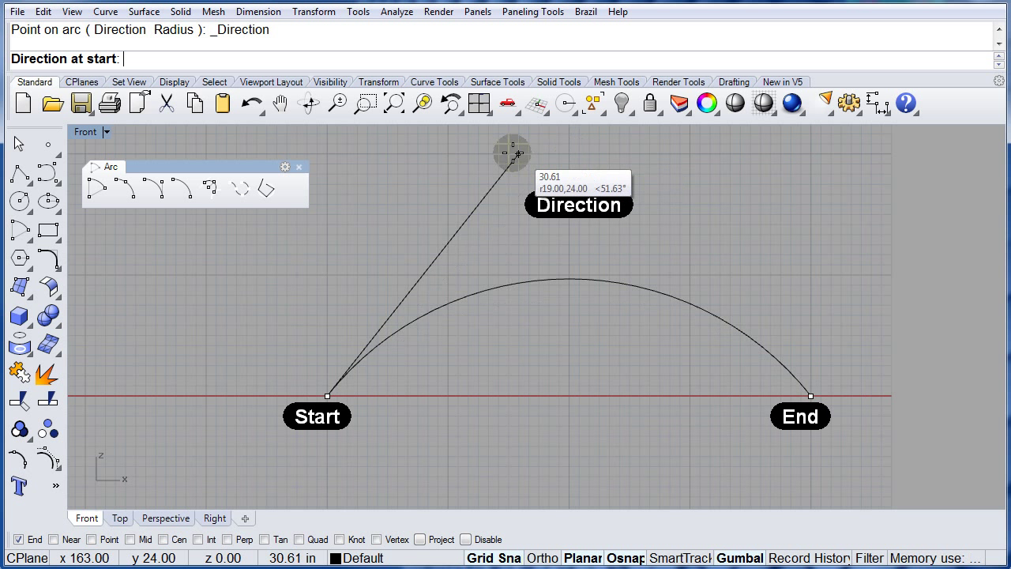
pyautogui.click(446, 155)
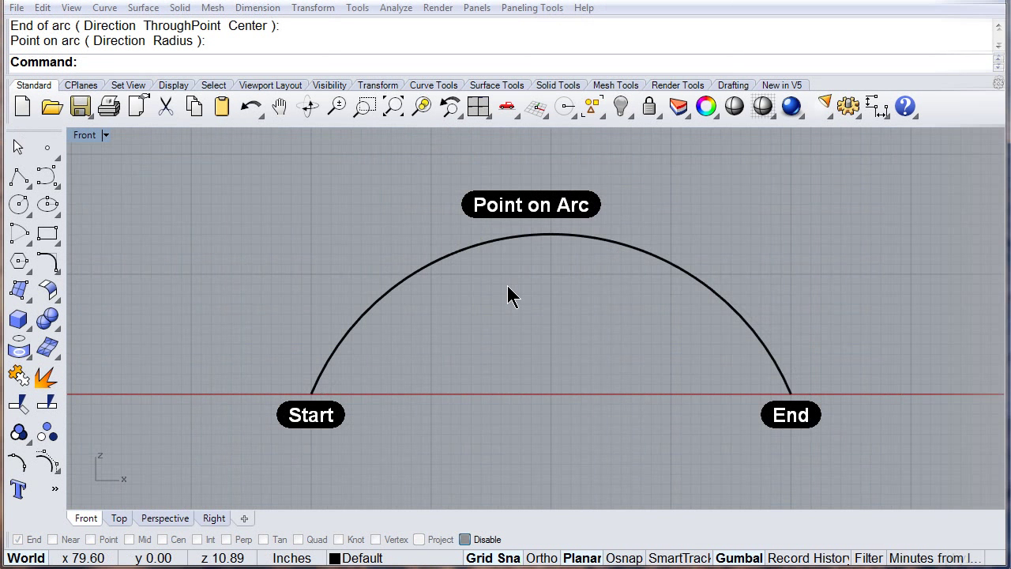
pyautogui.click(464, 250)
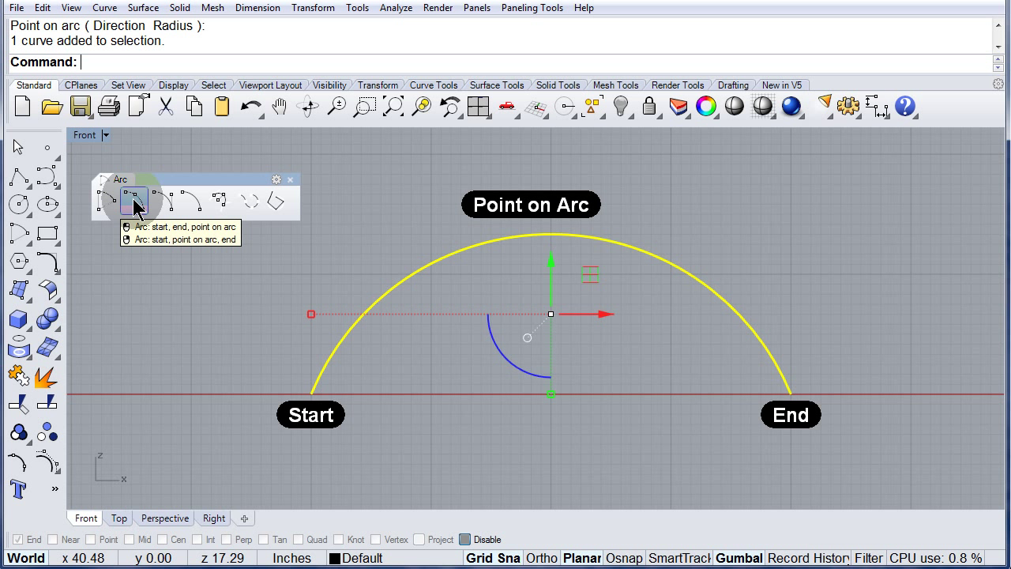
pyautogui.click(133, 203)
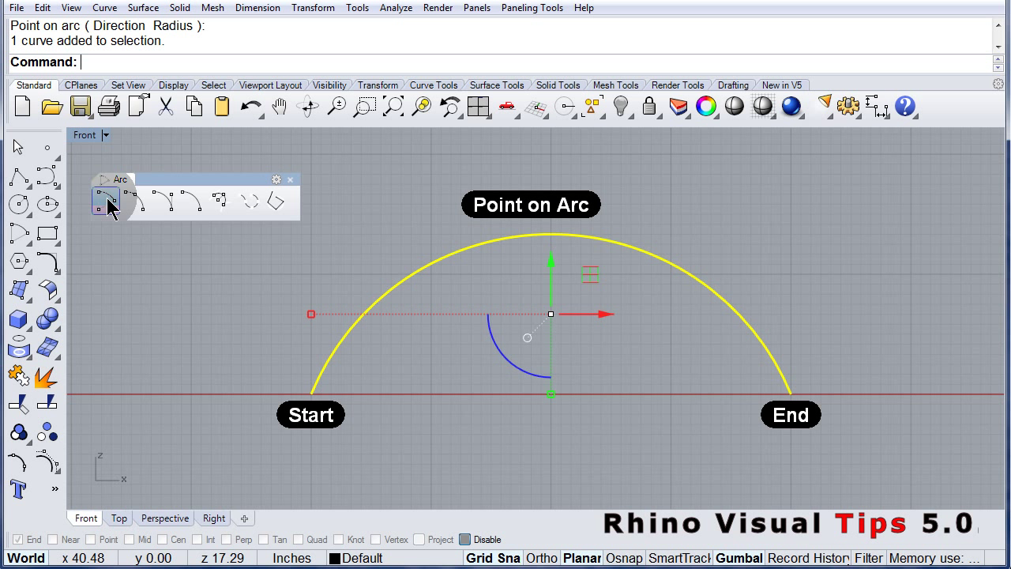
pyautogui.click(162, 204)
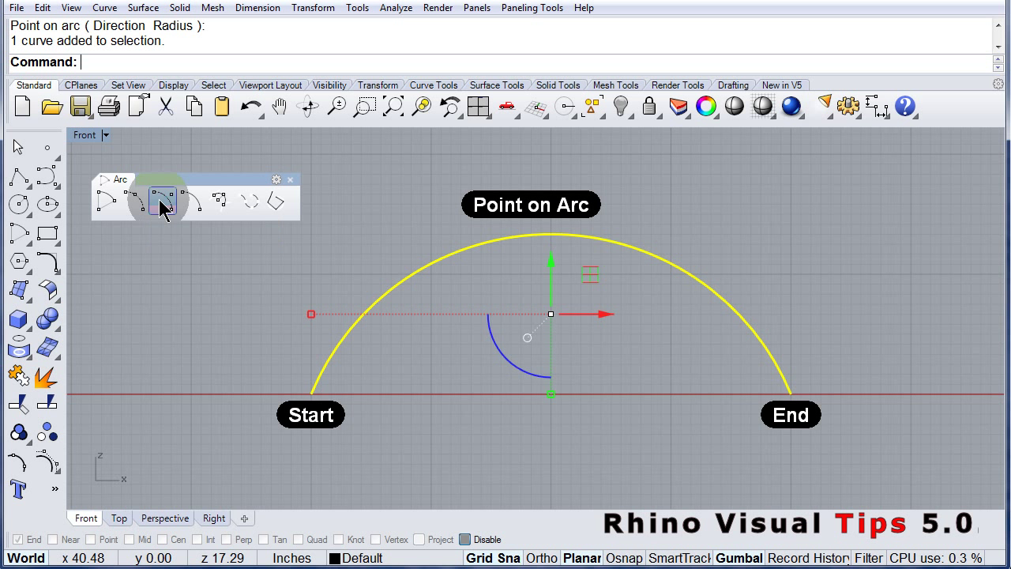